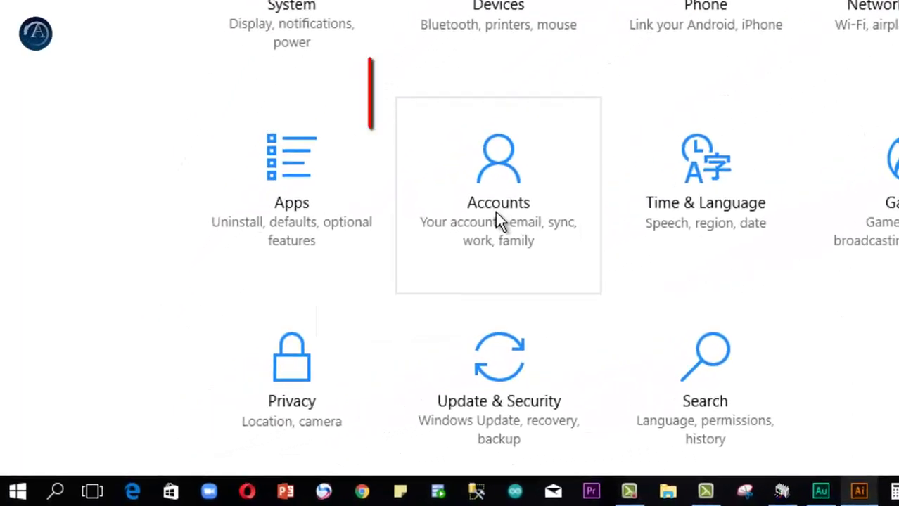
# Open the Accounts settings and set the account picture to the image file 35bb31158cff469e9be2c15f74958518.
pyautogui.click(406, 271)
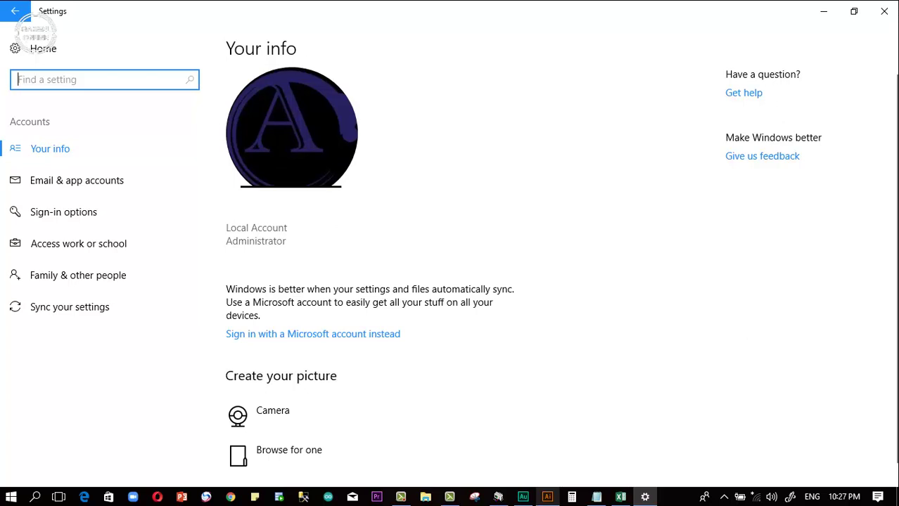
pyautogui.scroll(-1, 337, 227)
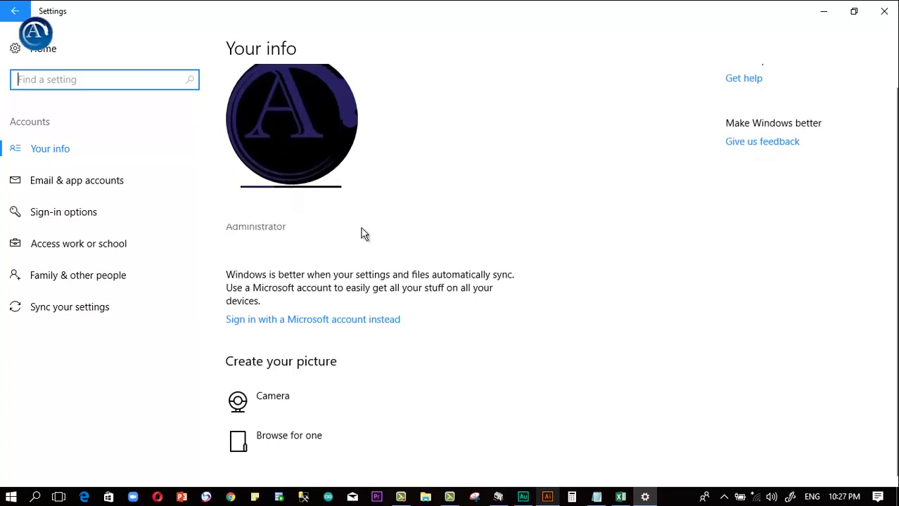
pyautogui.click(272, 439)
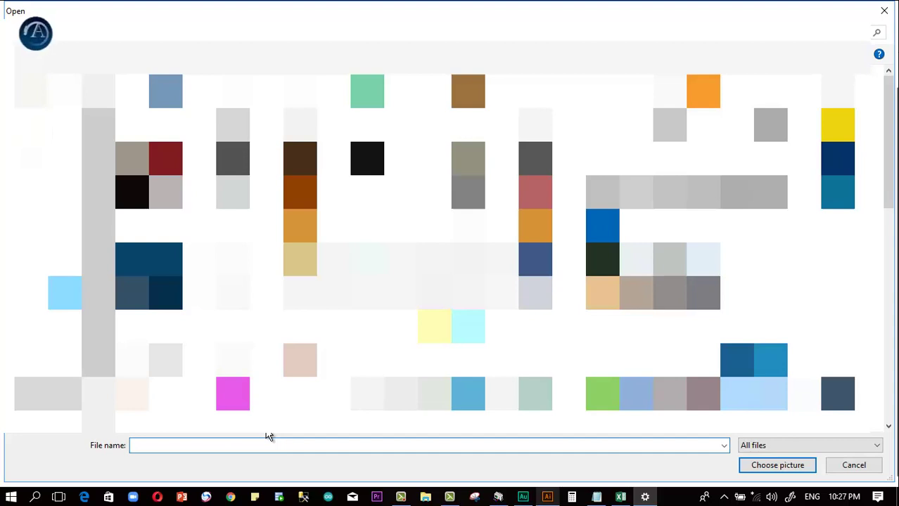
pyautogui.click(149, 326)
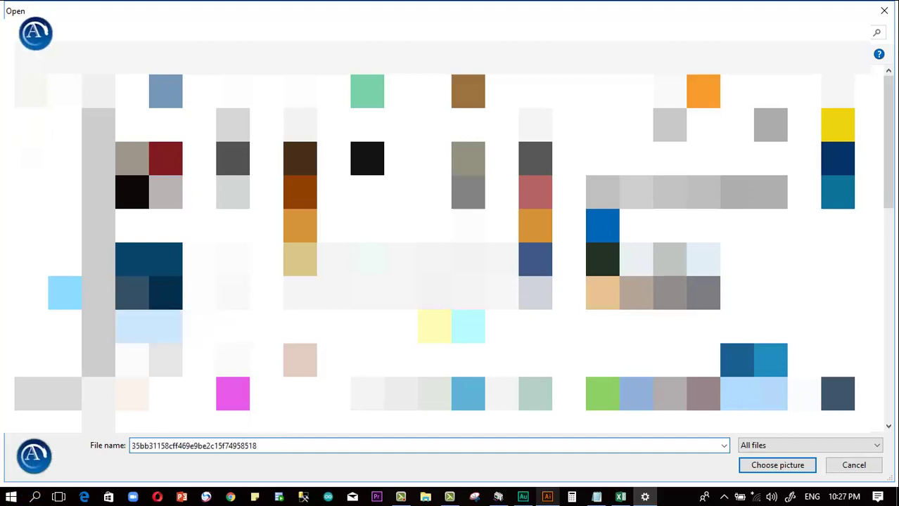
pyautogui.click(769, 466)
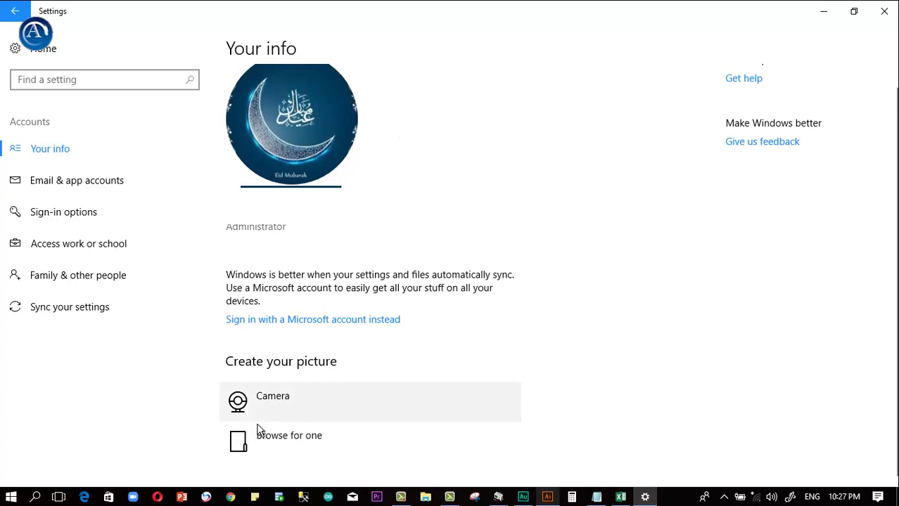
# Set the account picture to Eid_Ul_fitri_Mubarak, switching once to the previous crescent picture and back.
pyautogui.click(272, 442)
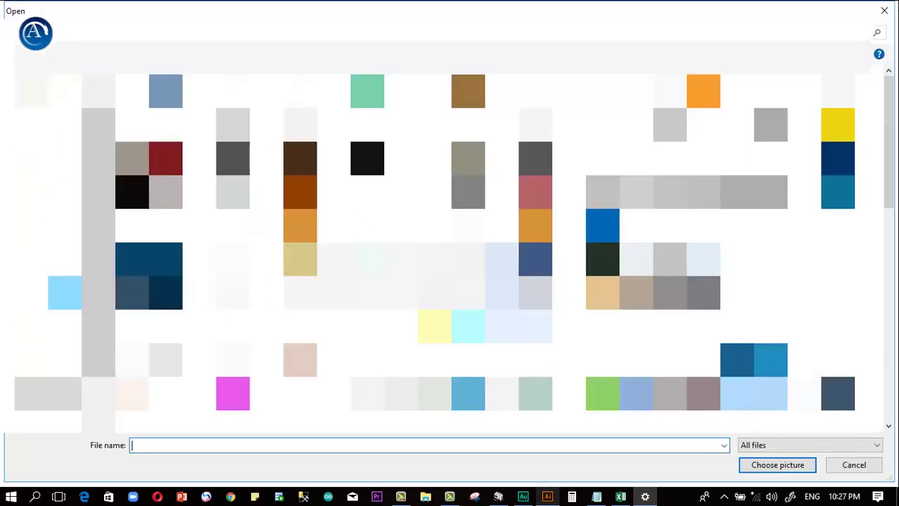
pyautogui.click(686, 360)
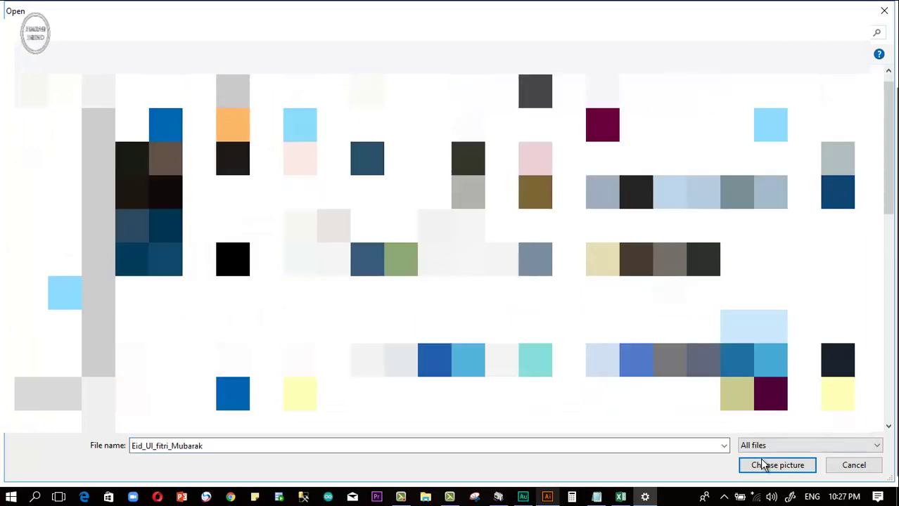
pyautogui.click(765, 466)
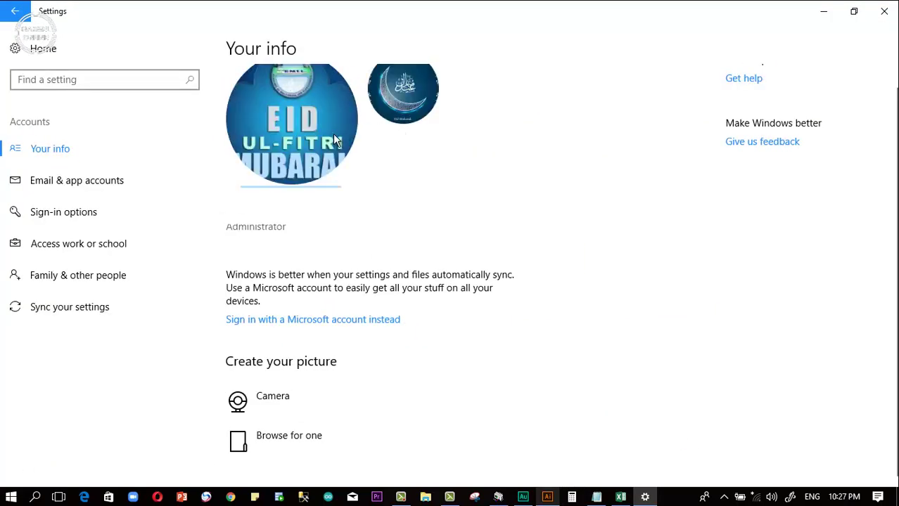
pyautogui.click(419, 96)
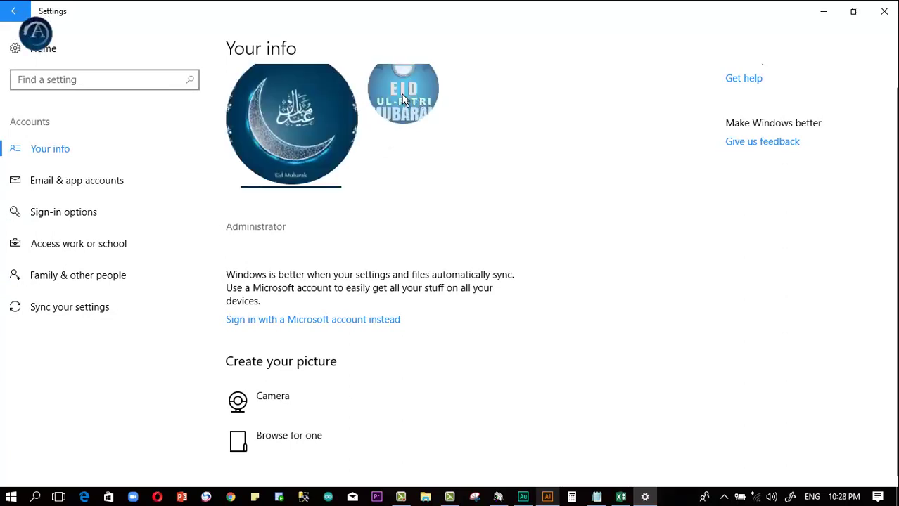
pyautogui.click(417, 88)
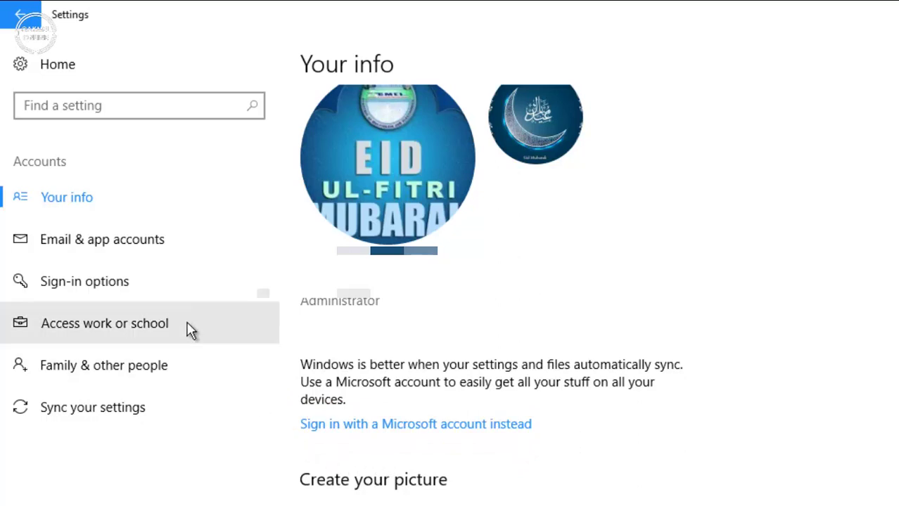
# Examine the sign-in options, including the choices for requiring sign-in again, Windows Hello, password, PIN and picture password.
pyautogui.click(115, 283)
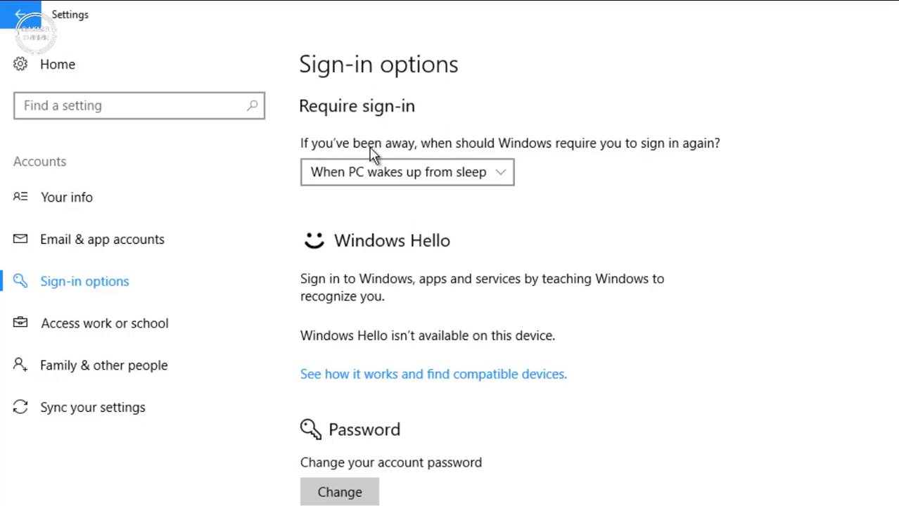
pyautogui.click(402, 180)
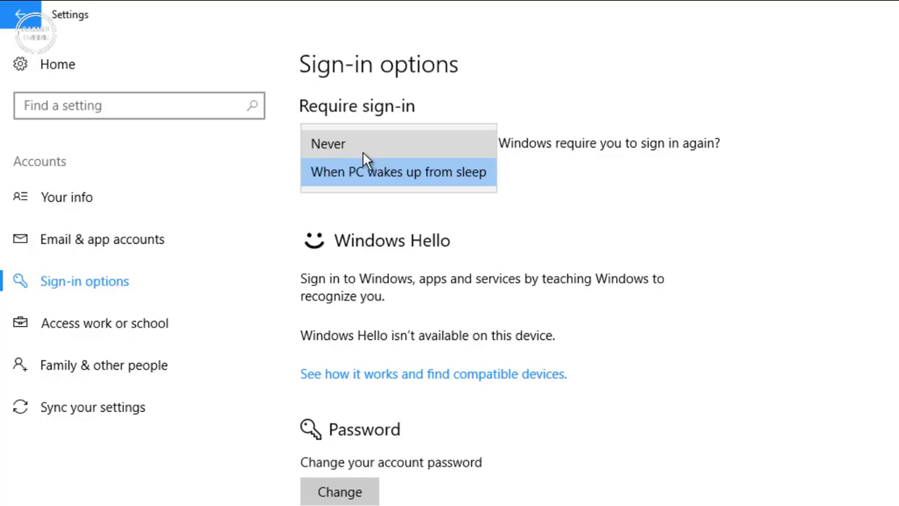
pyautogui.scroll(-3, 387, 232)
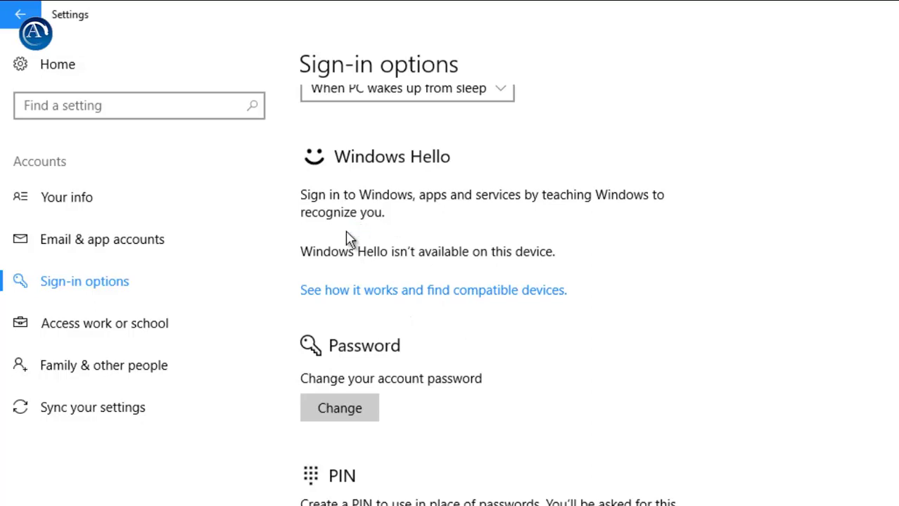
pyautogui.scroll(2, 381, 251)
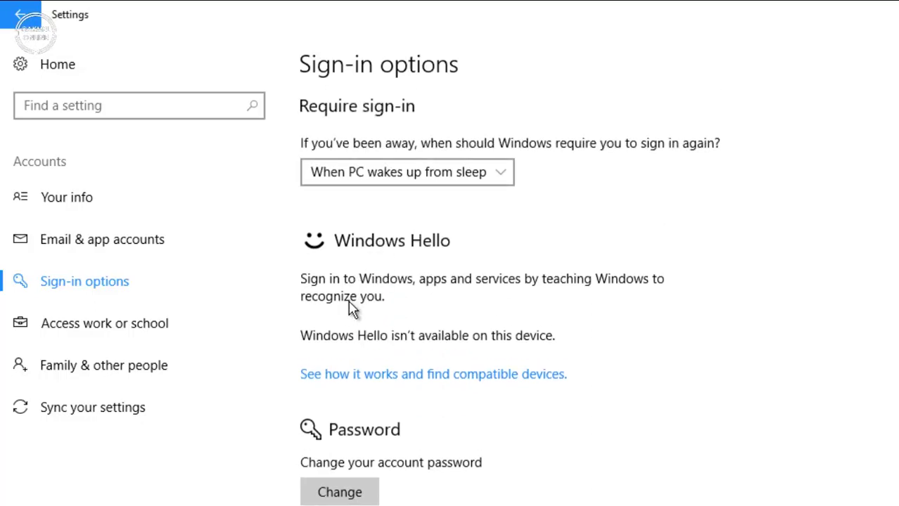
pyautogui.scroll(-3, 403, 346)
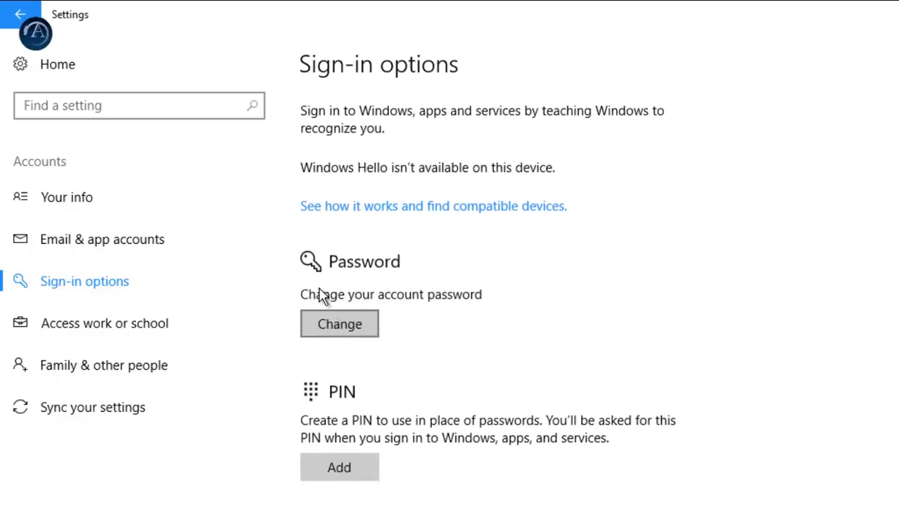
pyautogui.scroll(-3, 427, 289)
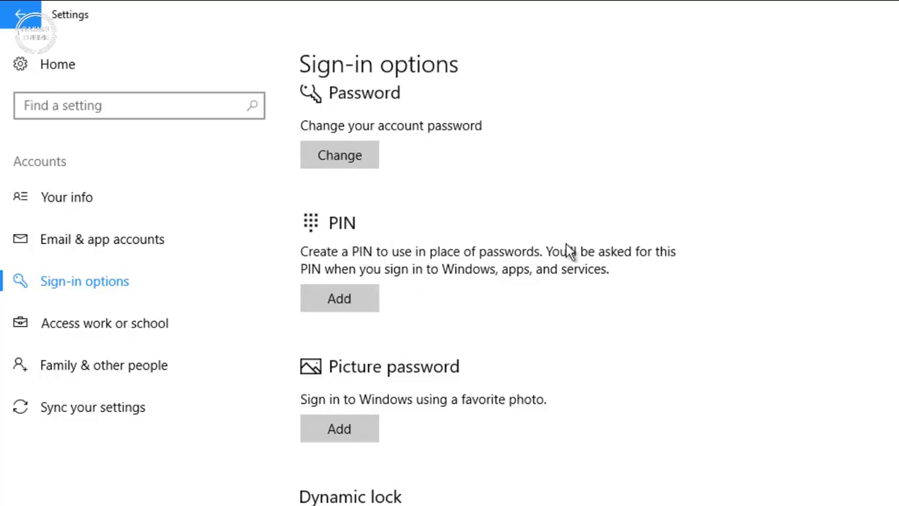
pyautogui.scroll(-1, 460, 327)
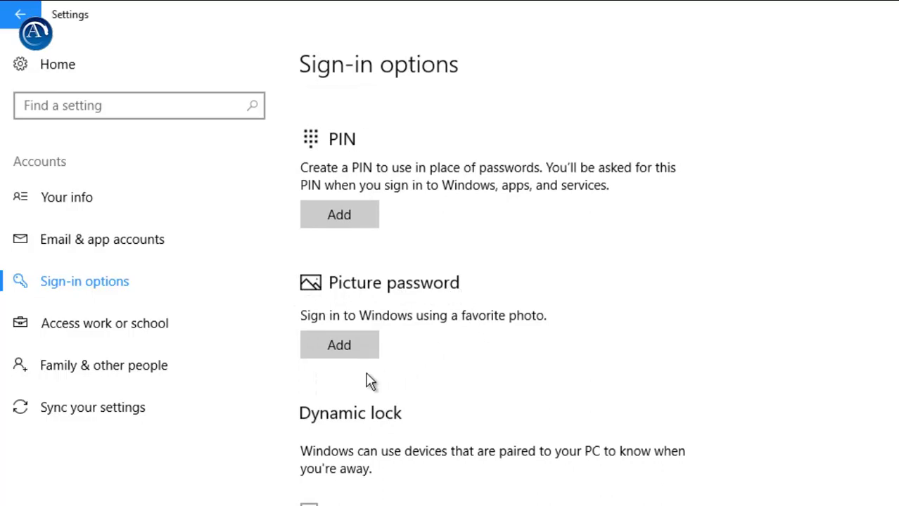
pyautogui.click(338, 351)
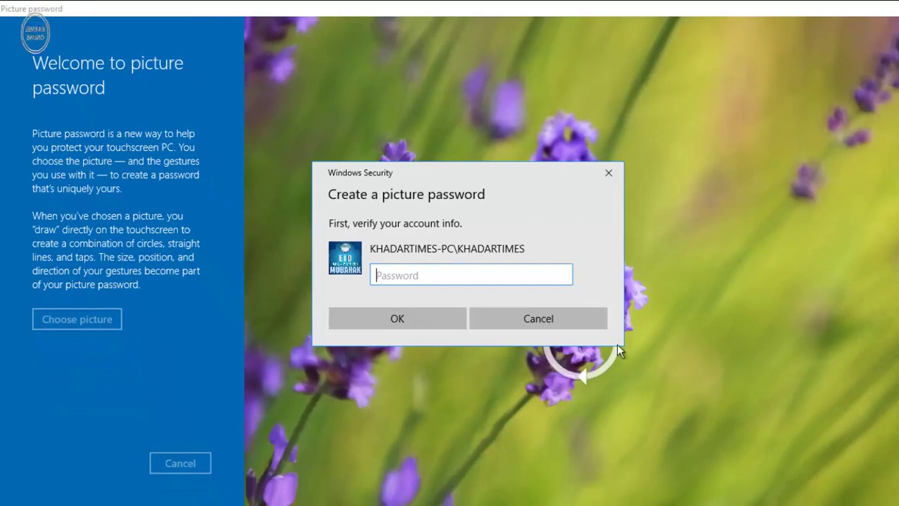
pyautogui.moveTo(472, 180); pyautogui.dragTo(622, 81)
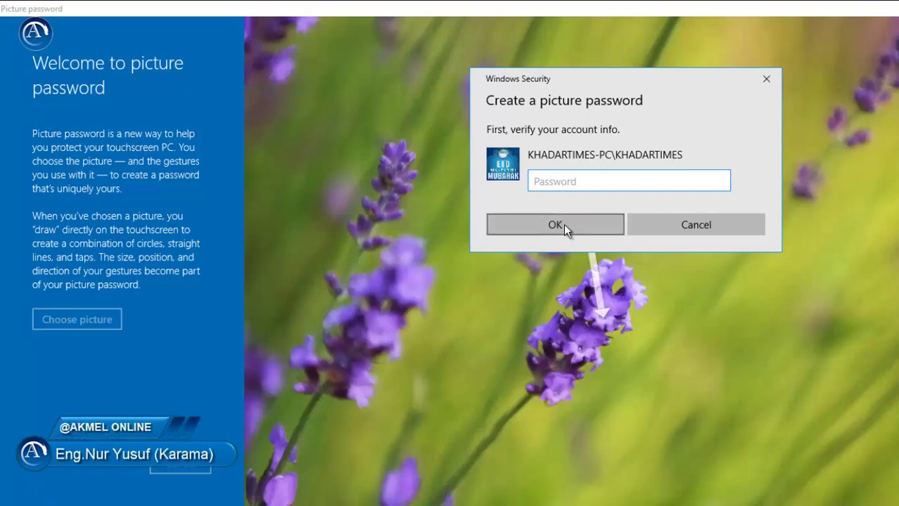
pyautogui.click(679, 223)
pyautogui.scroll(3, 343, 363)
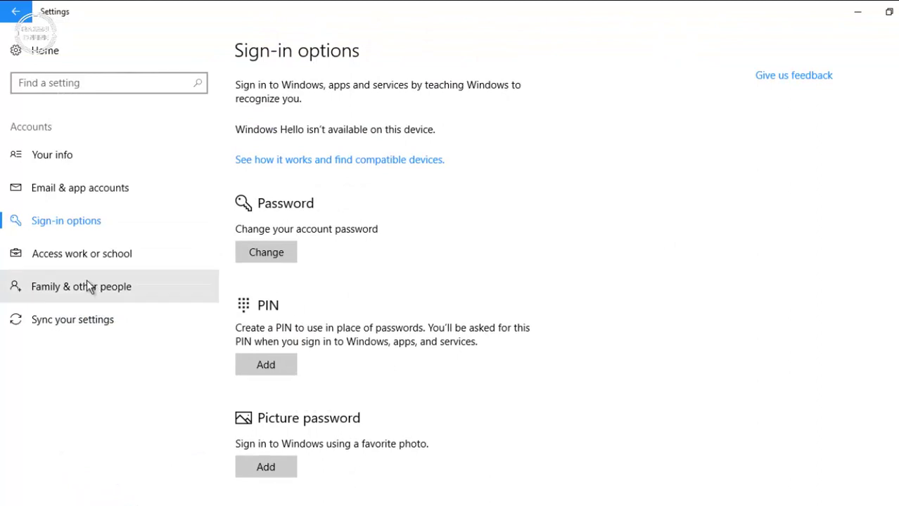
# Open the assigned access setup for family and other people and choose the student account for it.
pyautogui.click(95, 296)
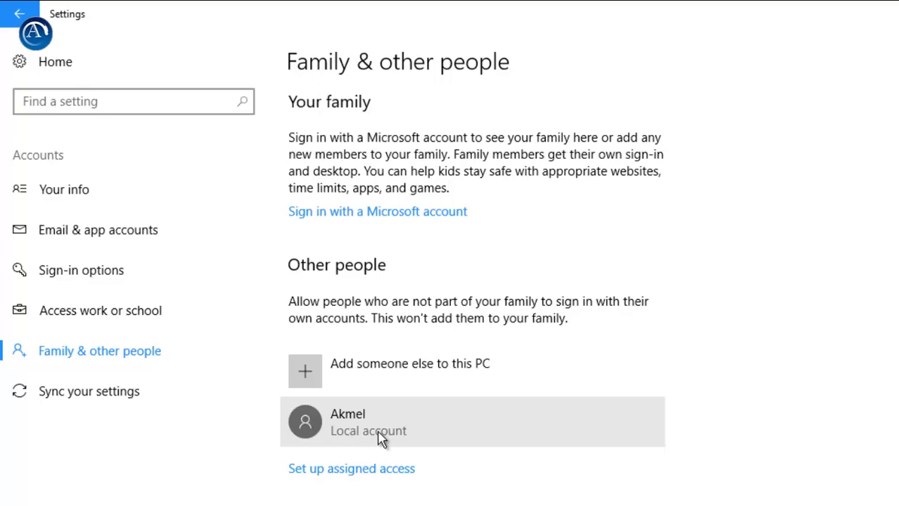
pyautogui.click(348, 471)
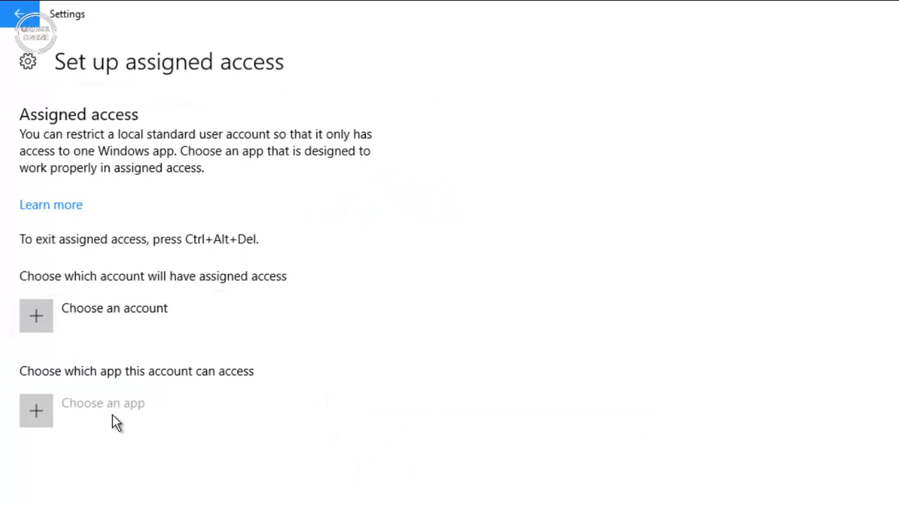
pyautogui.click(115, 329)
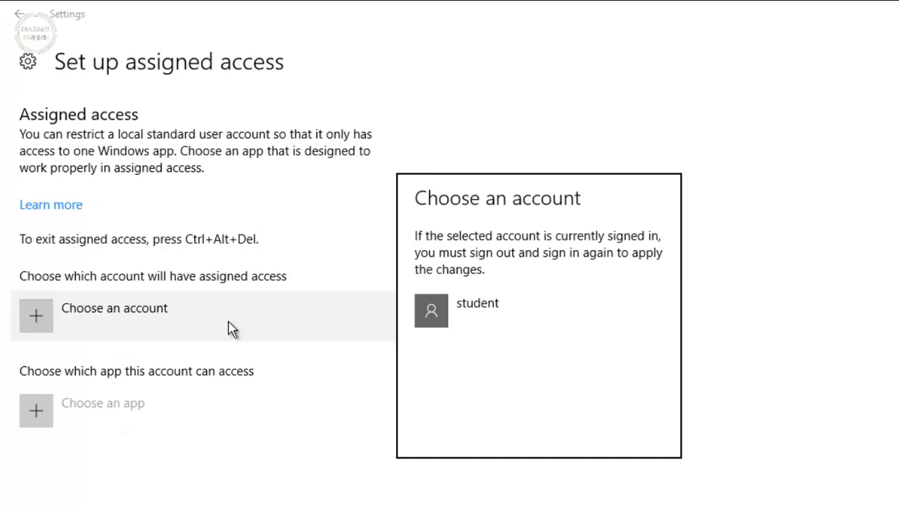
pyautogui.click(487, 326)
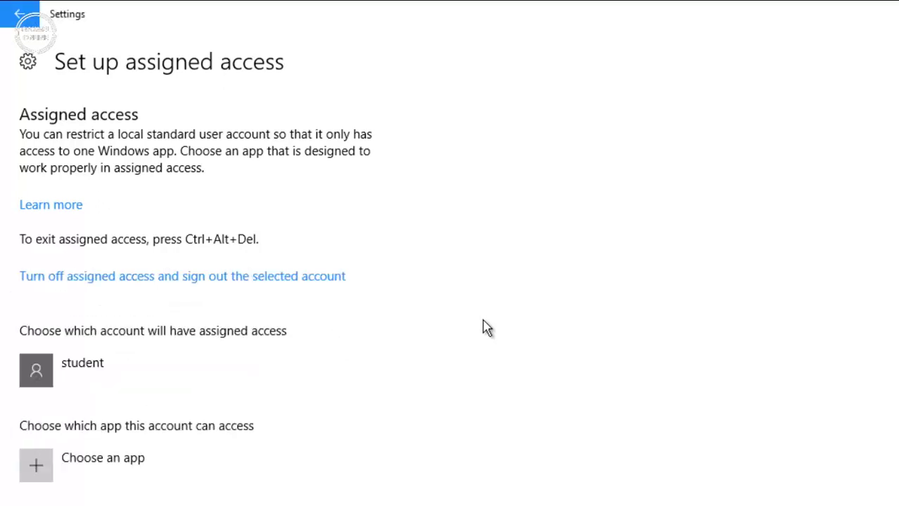
# Choose Calculator as the app the student account can access and return to the Family & other people page.
pyautogui.click(64, 461)
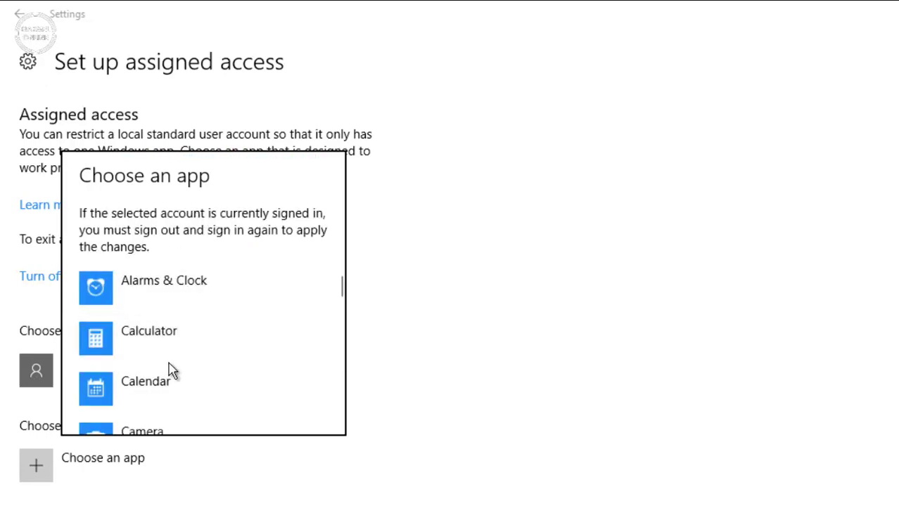
pyautogui.scroll(-2, 175, 344)
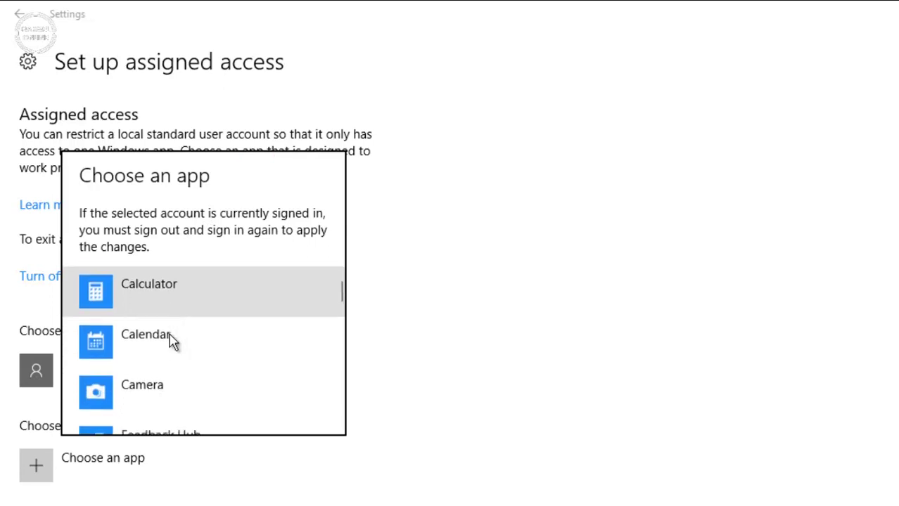
pyautogui.scroll(1, 170, 336)
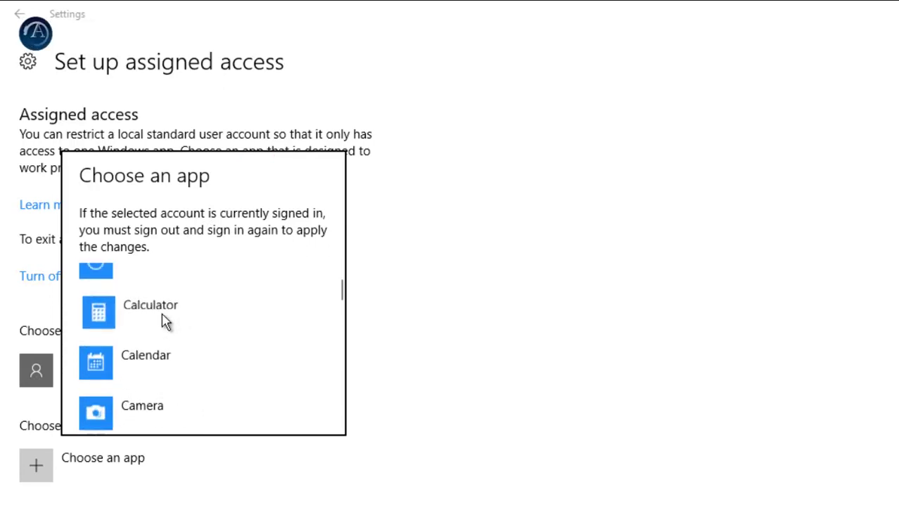
pyautogui.click(163, 320)
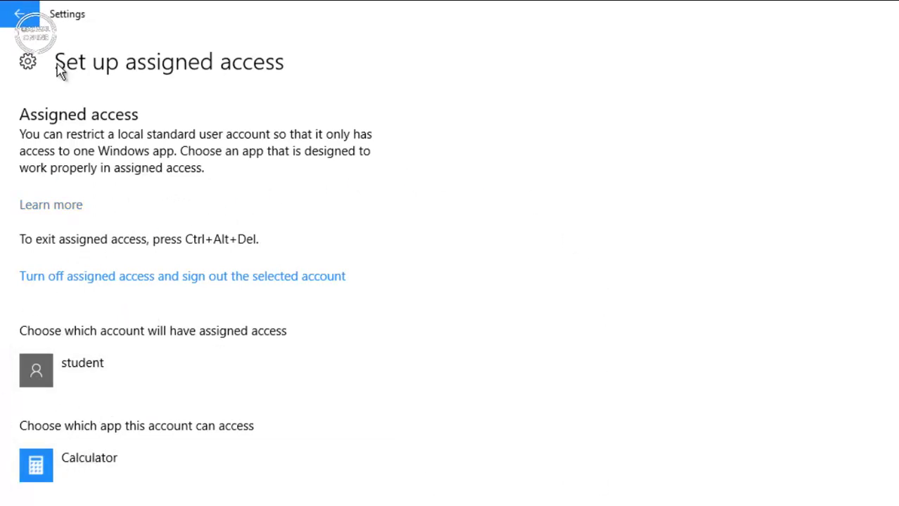
pyautogui.click(21, 24)
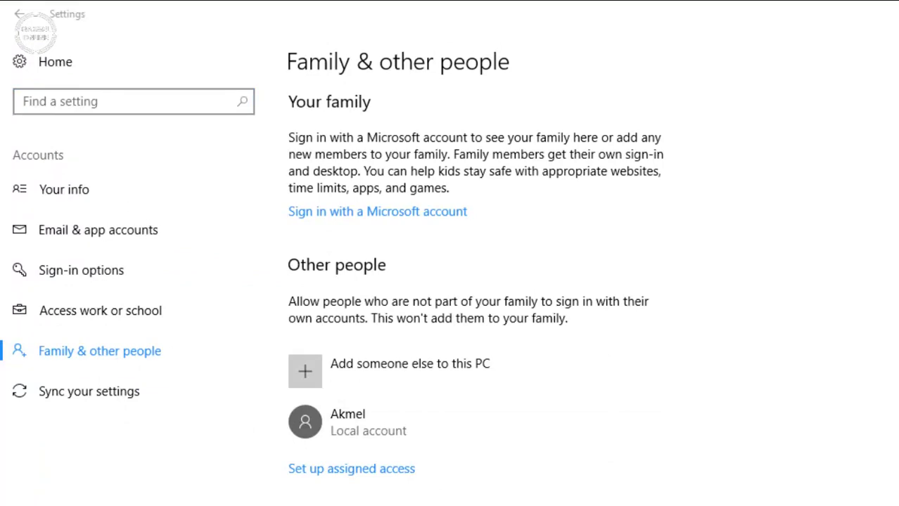
# Examine which user accounts can be switched to from the current account's sign-out options, and close the list.
pyautogui.press('super')
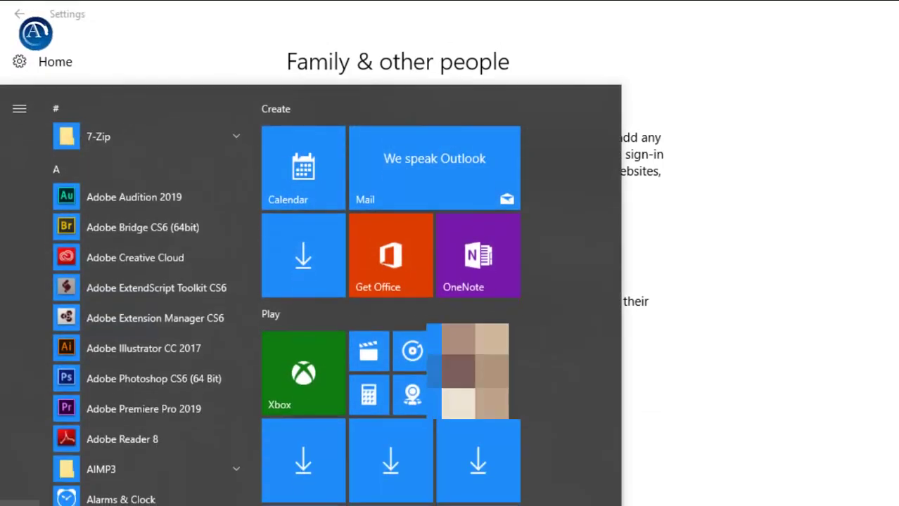
pyautogui.click(20, 502)
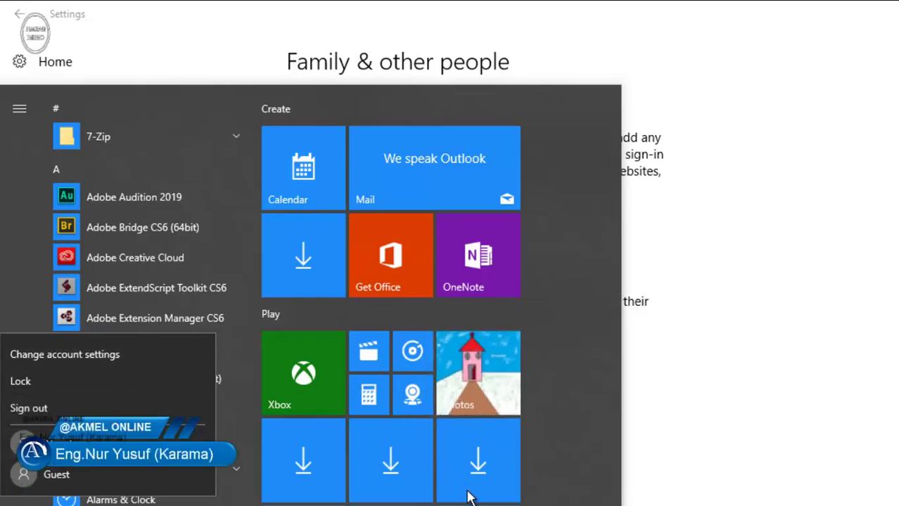
pyautogui.press('Escape')
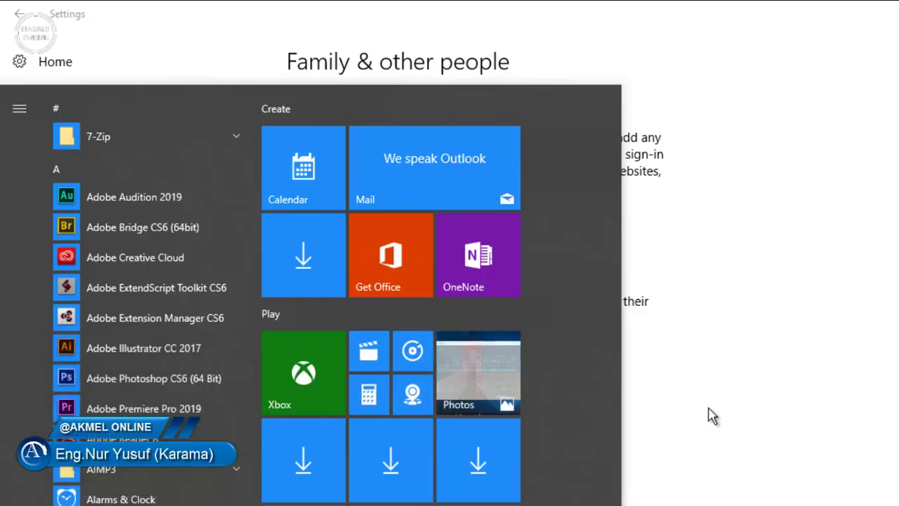
pyautogui.press('Escape')
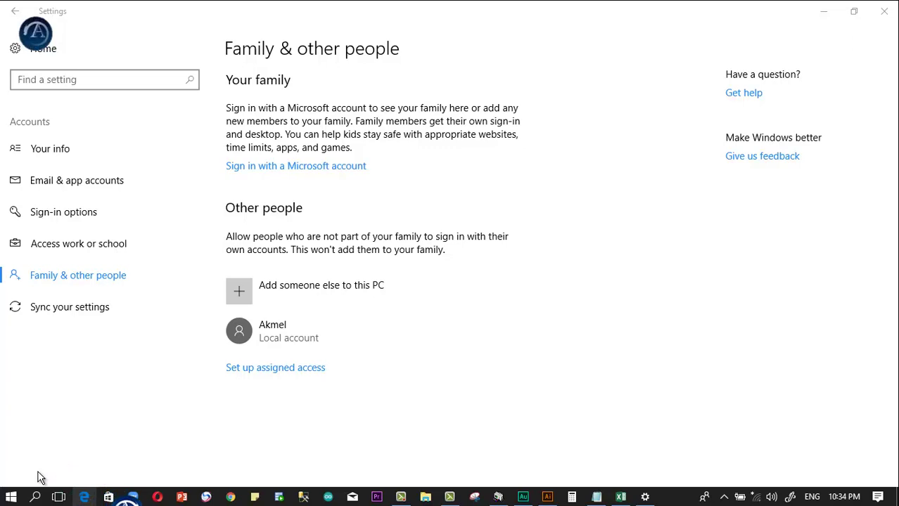
# Search for "con" and open Control Panel.
pyautogui.click(12, 499)
pyautogui.write('con')
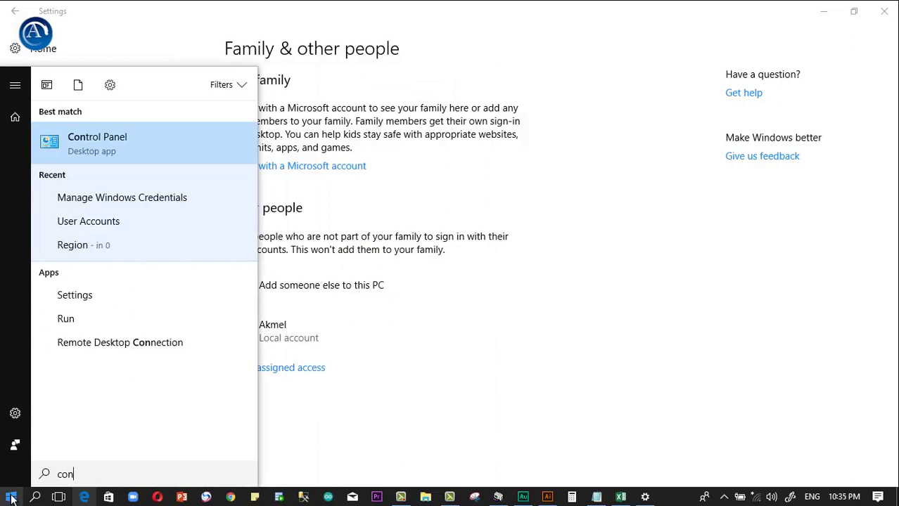
pyautogui.click(102, 141)
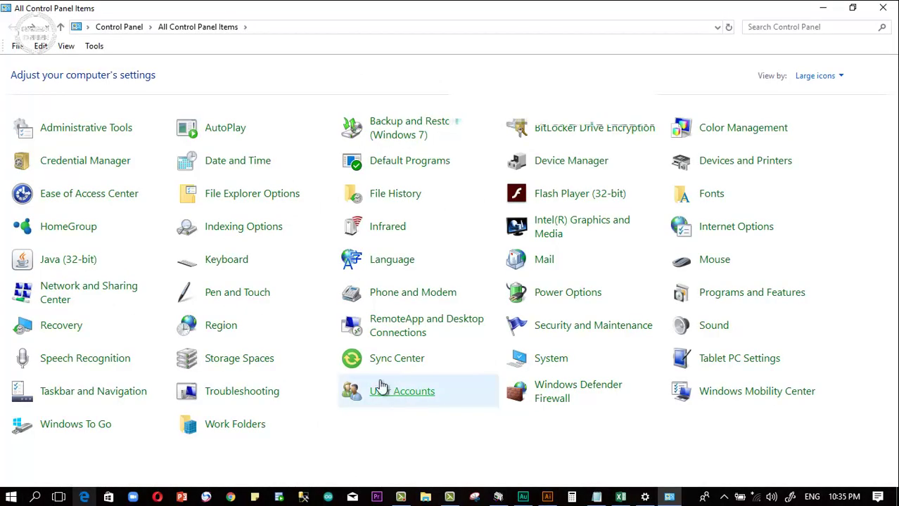
# Open the change options for the password-protected, non-administrator local account through the management of other user accounts.
pyautogui.click(383, 391)
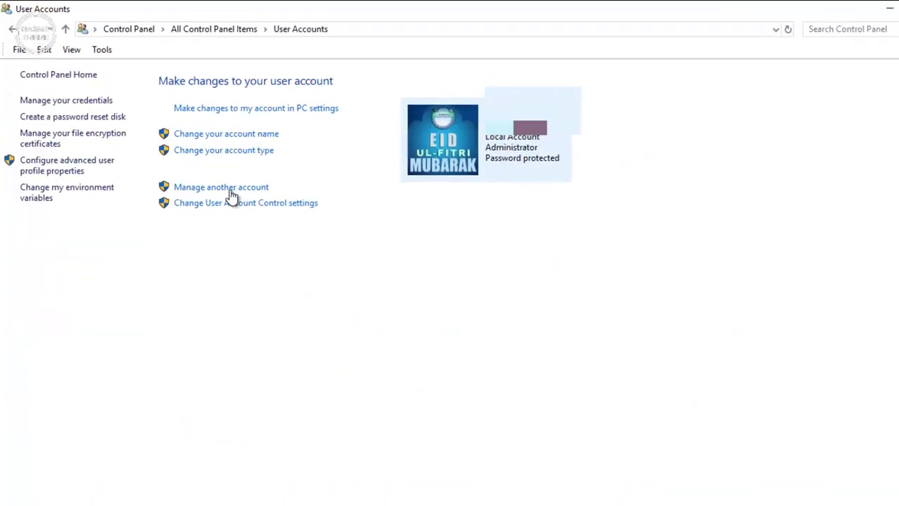
pyautogui.click(209, 173)
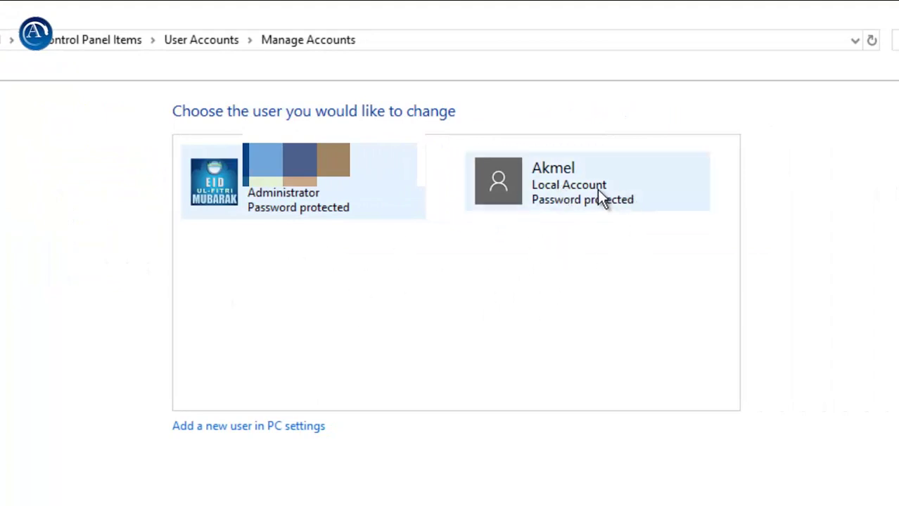
pyautogui.click(576, 184)
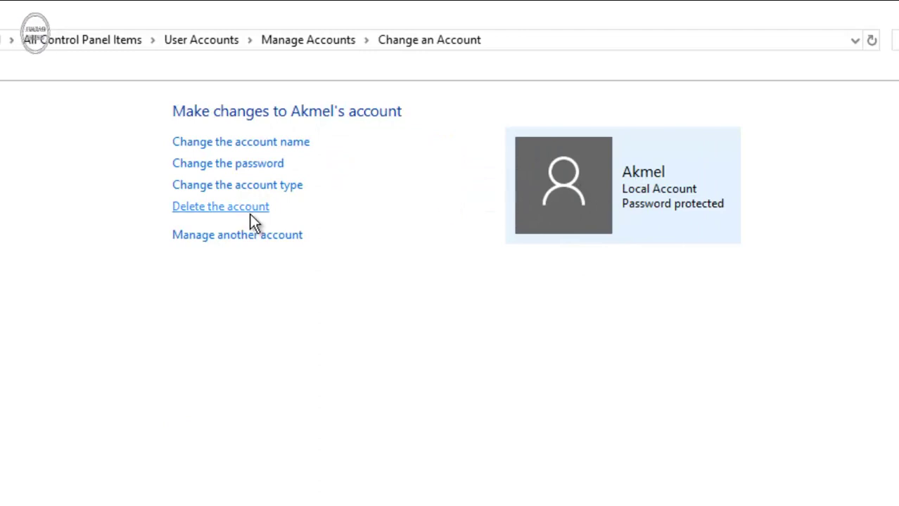
# Delete the selected local account together with all its files.
pyautogui.click(227, 208)
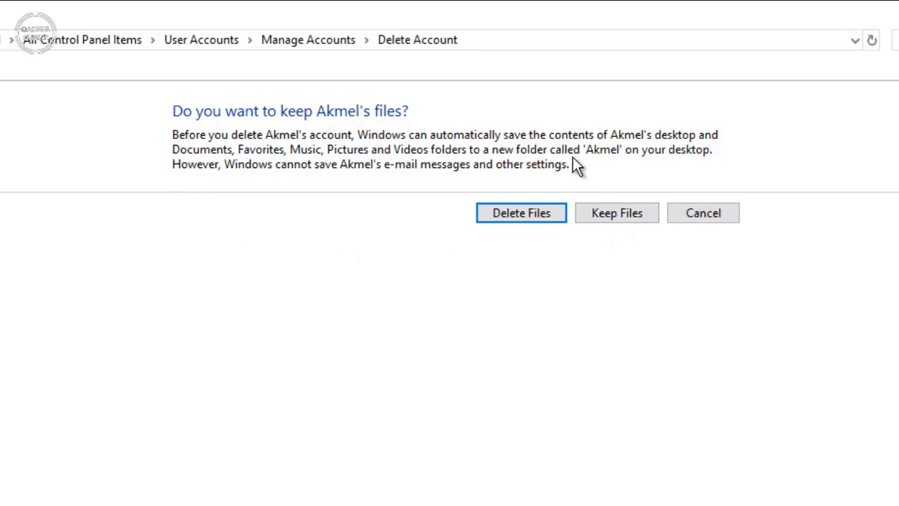
pyautogui.click(539, 215)
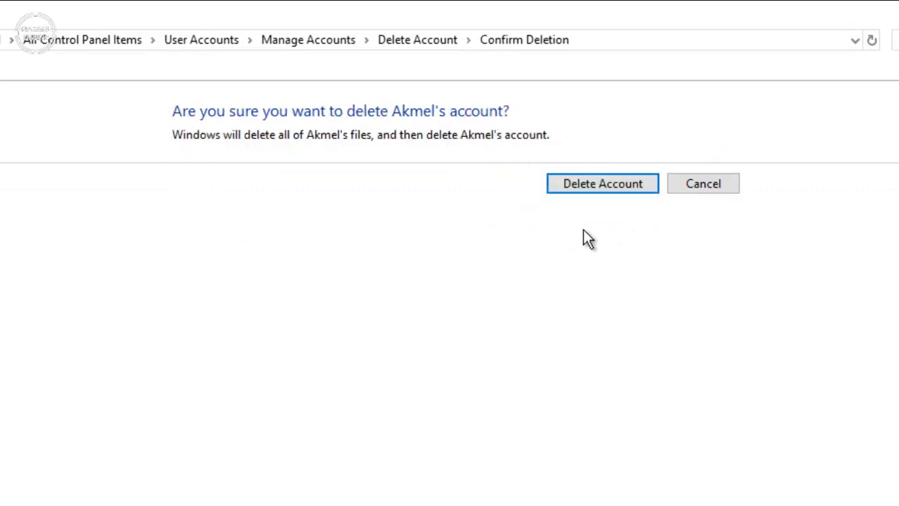
pyautogui.click(603, 184)
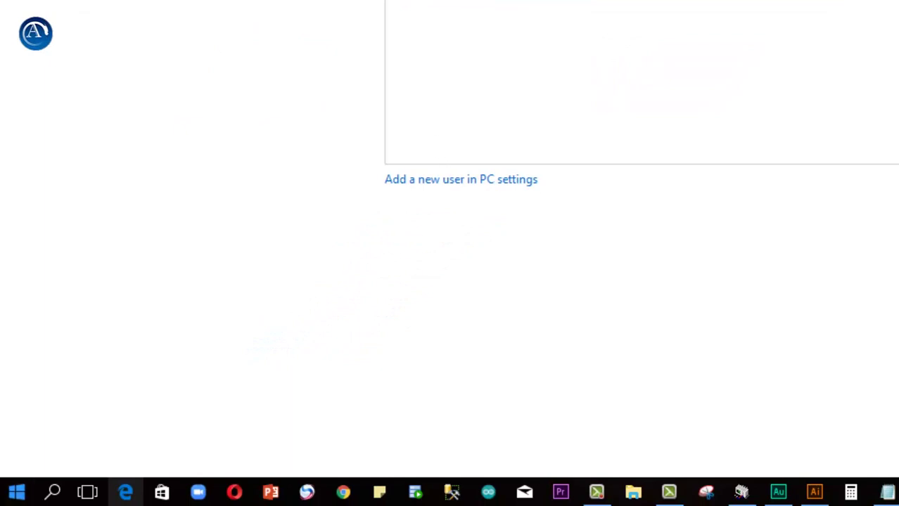
# Open the current account's sign-out and switching options to examine which user accounts are available.
pyautogui.click(17, 492)
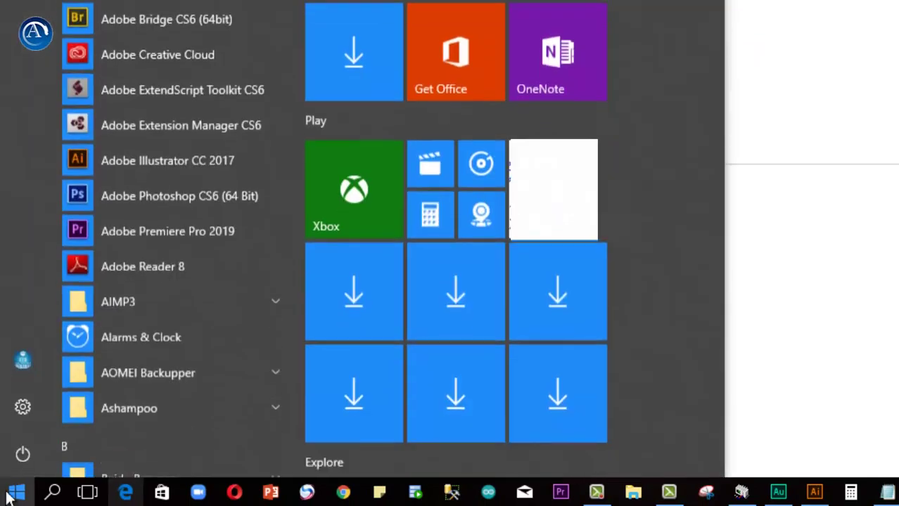
pyautogui.click(24, 360)
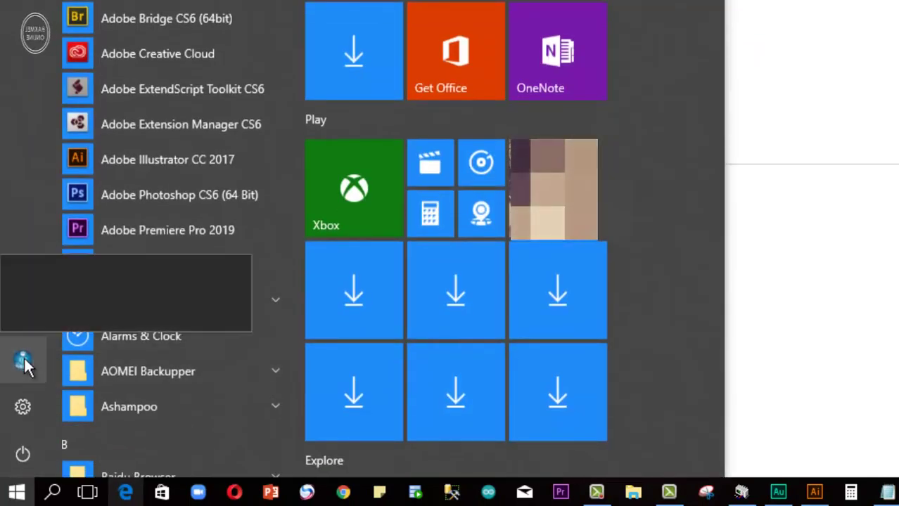